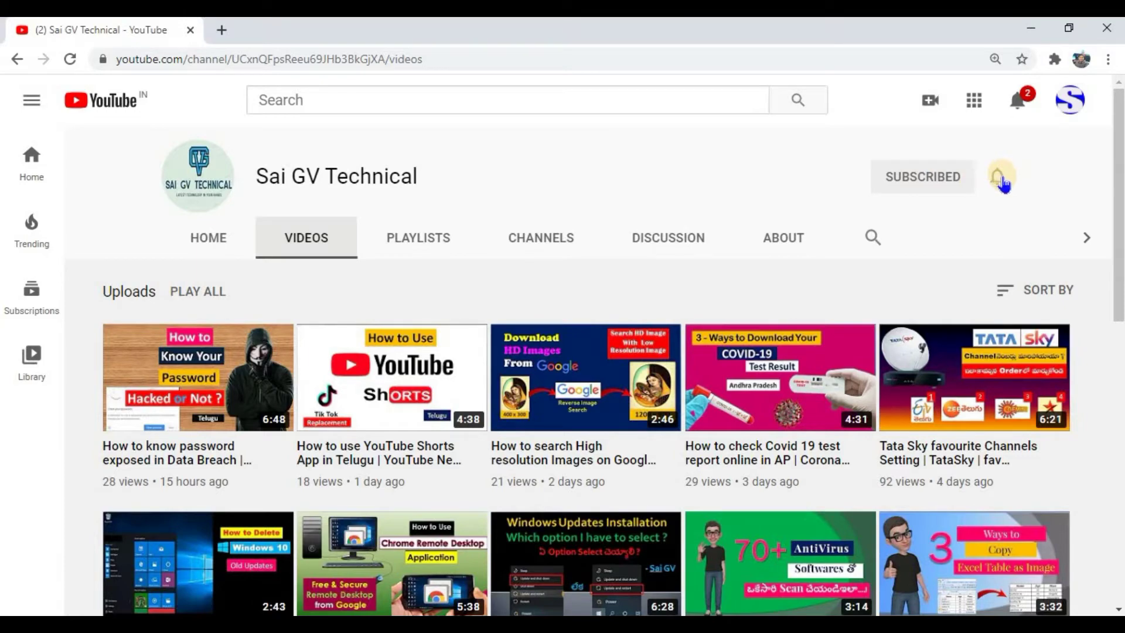
# Scroll the channel's video list to locate the data-breach password video
pyautogui.scroll(-5, 846, 221)
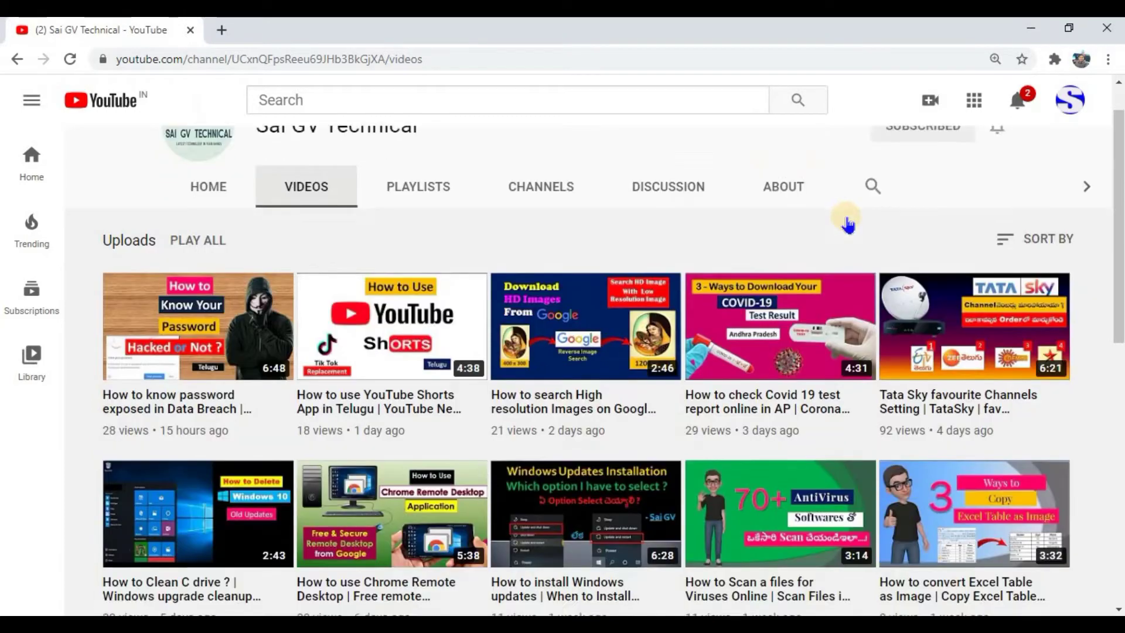
pyautogui.scroll(-5, 1028, 317)
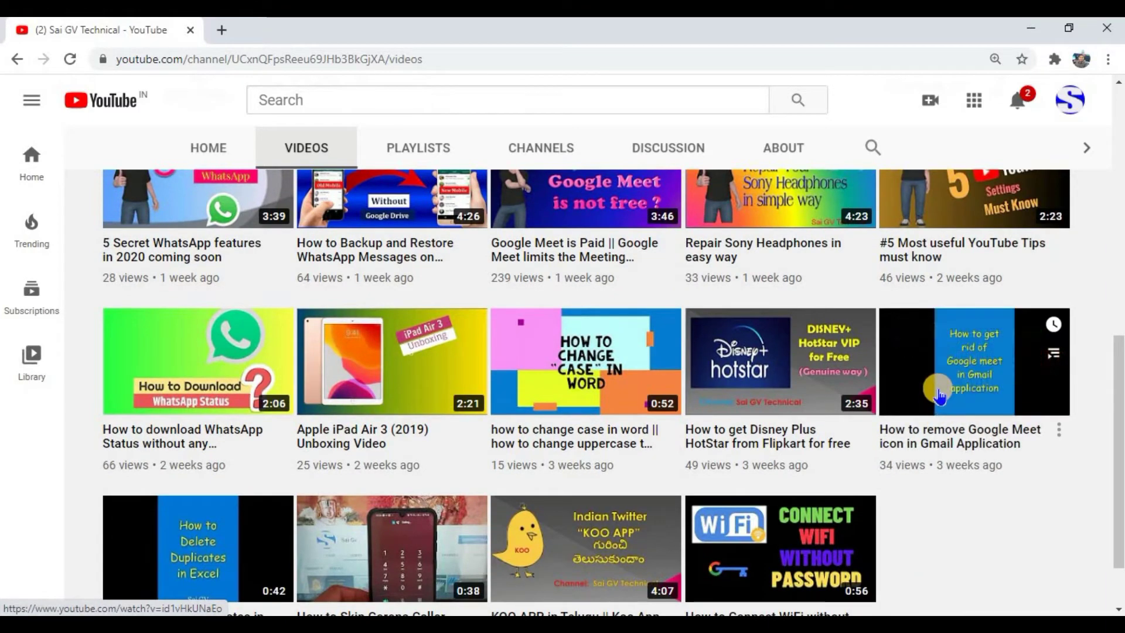
pyautogui.scroll(10, 529, 482)
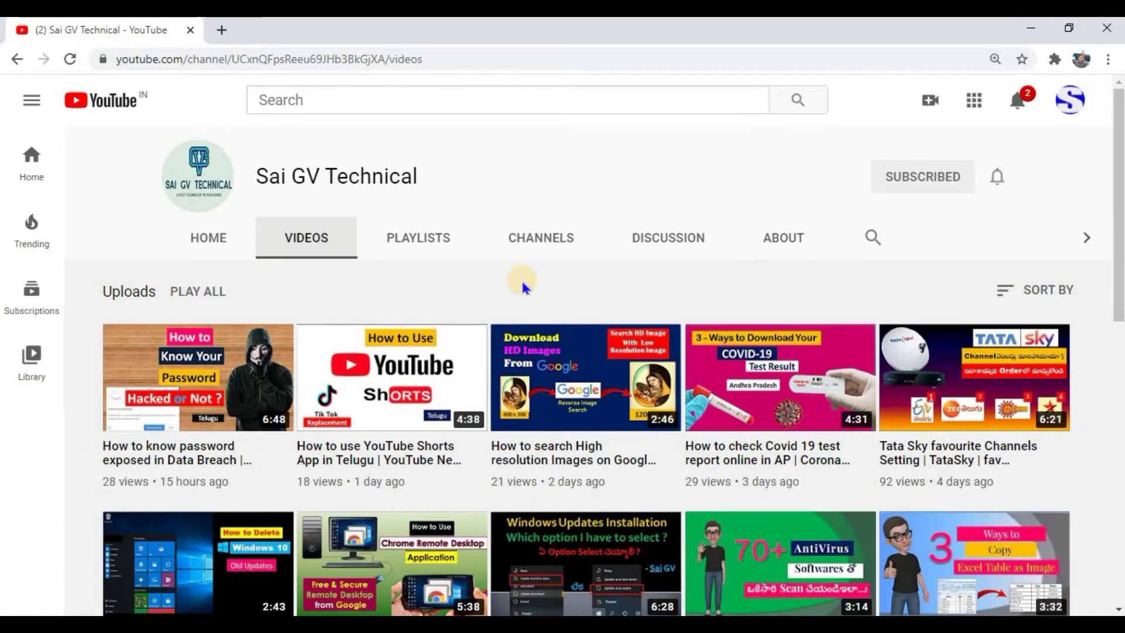
pyautogui.scroll(-4, 523, 287)
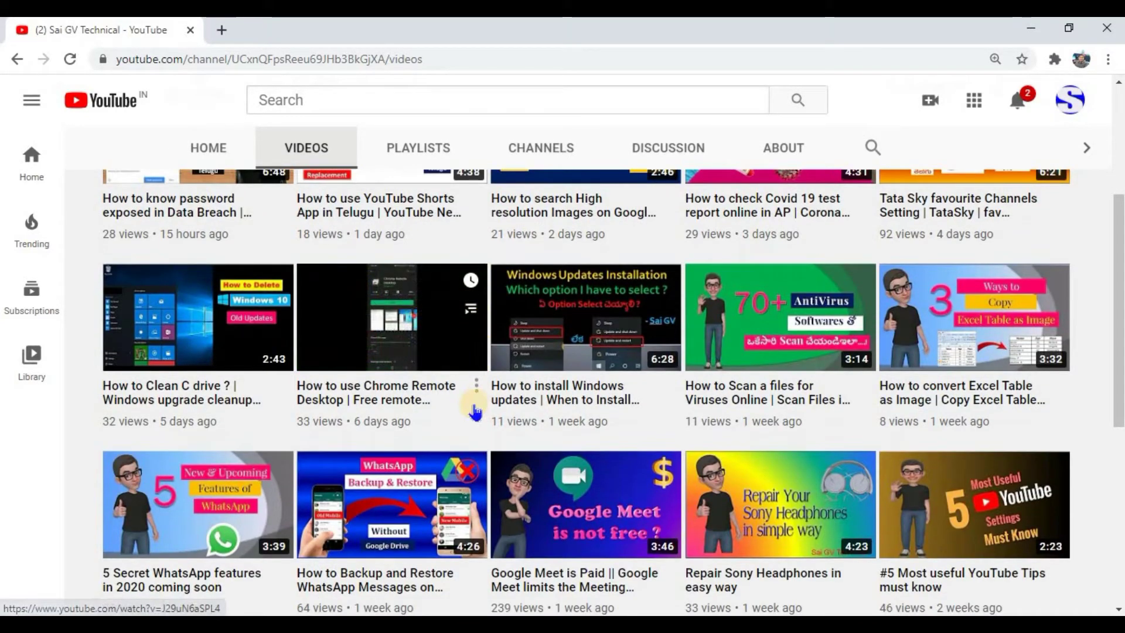
pyautogui.scroll(-4, 467, 404)
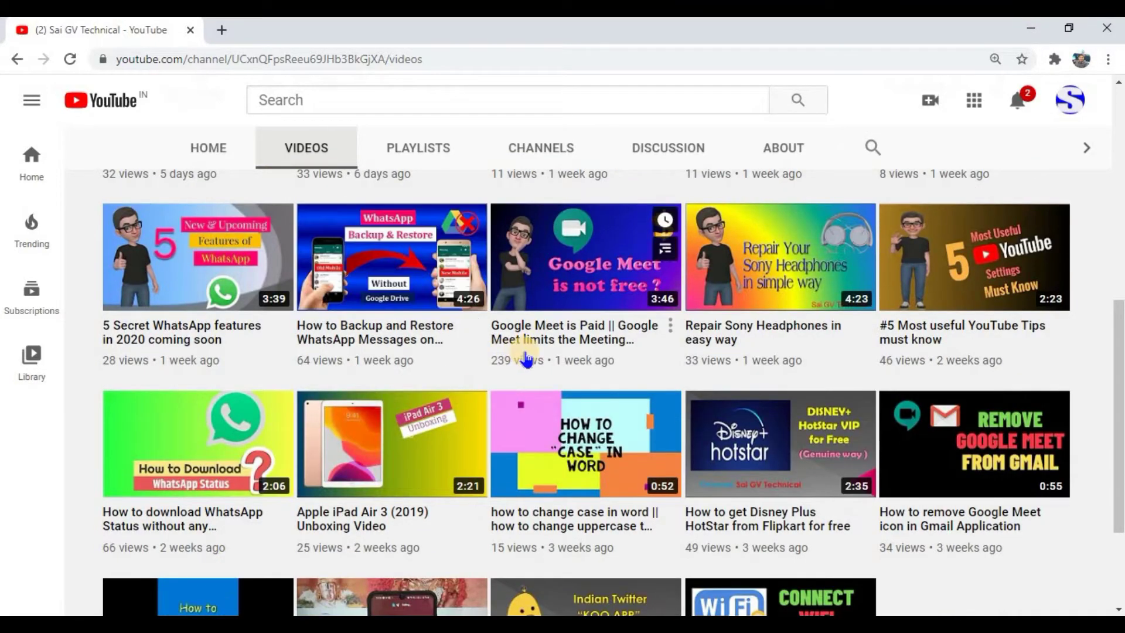
pyautogui.scroll(-3, 526, 358)
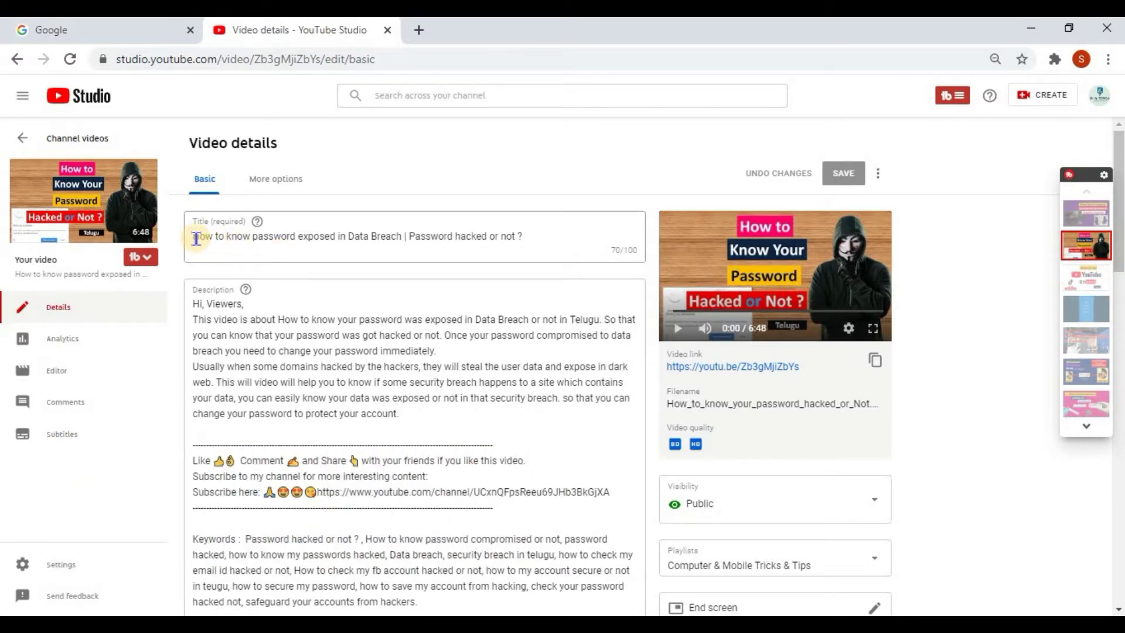
# Search Google for 'qaz.wtf'
pyautogui.hotkey('ctrl', '1')
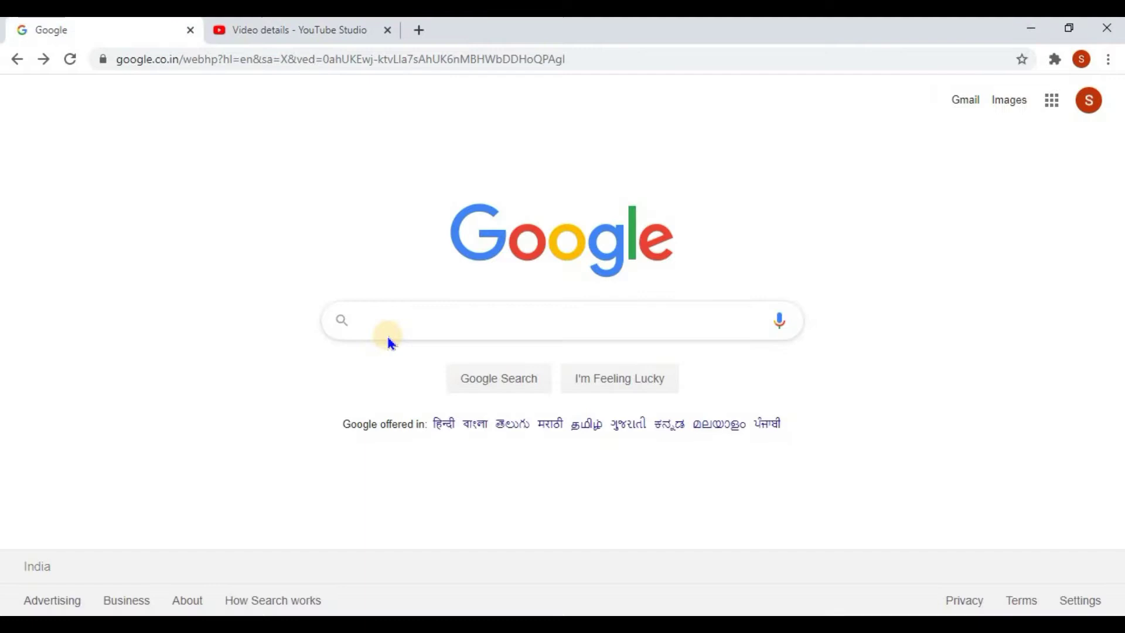
pyautogui.click(397, 316)
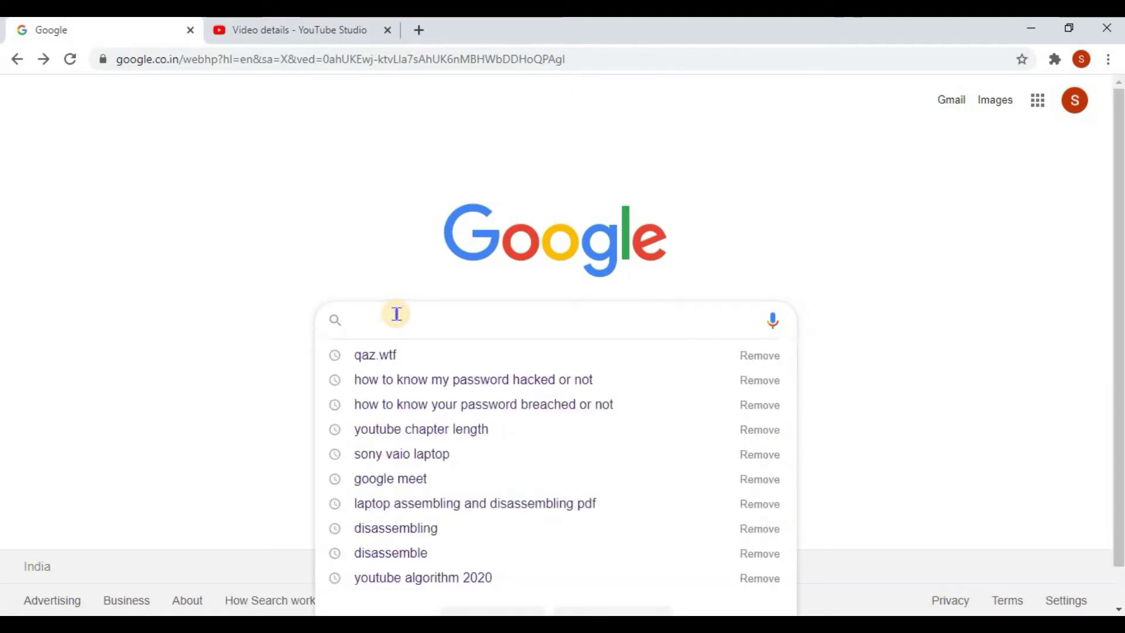
pyautogui.write('q')
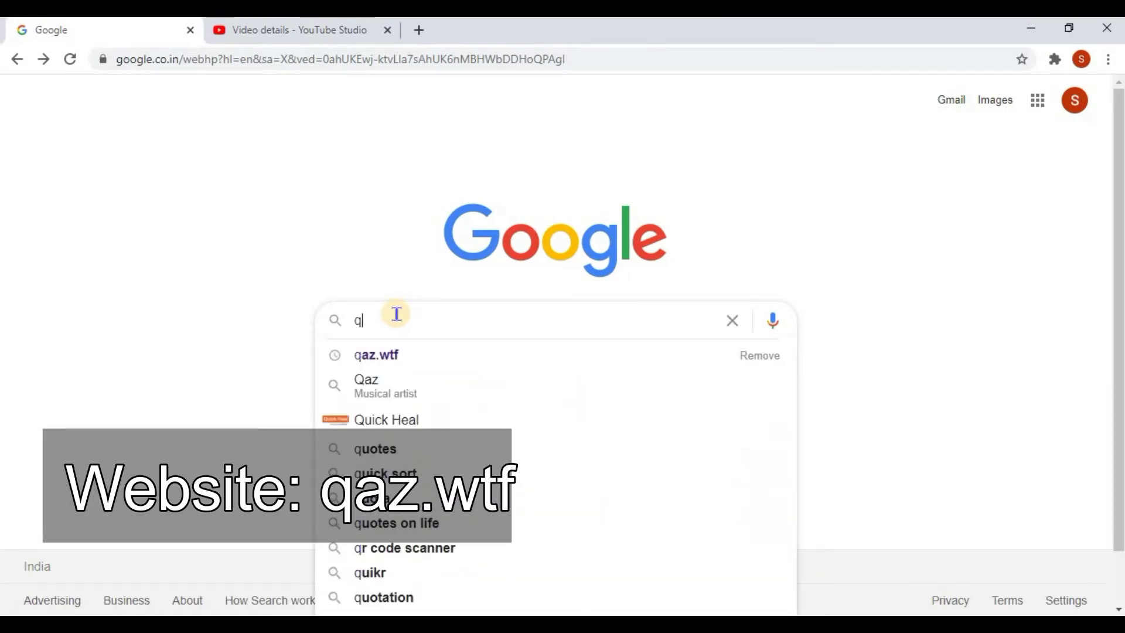
pyautogui.write('az')
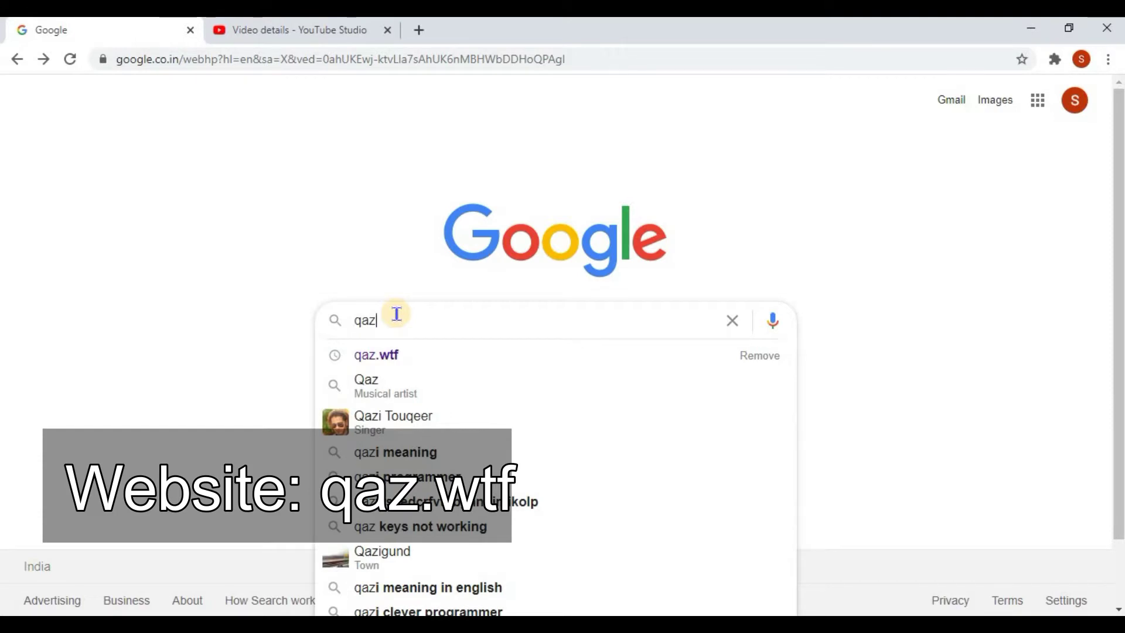
pyautogui.write('.wtf')
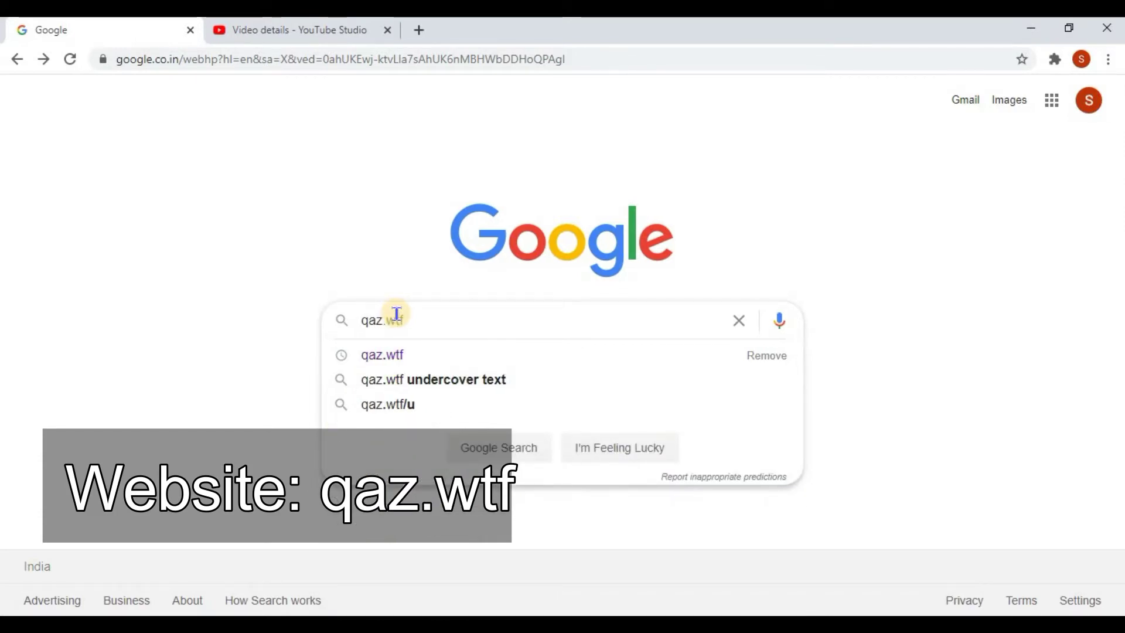
pyautogui.press('Return')
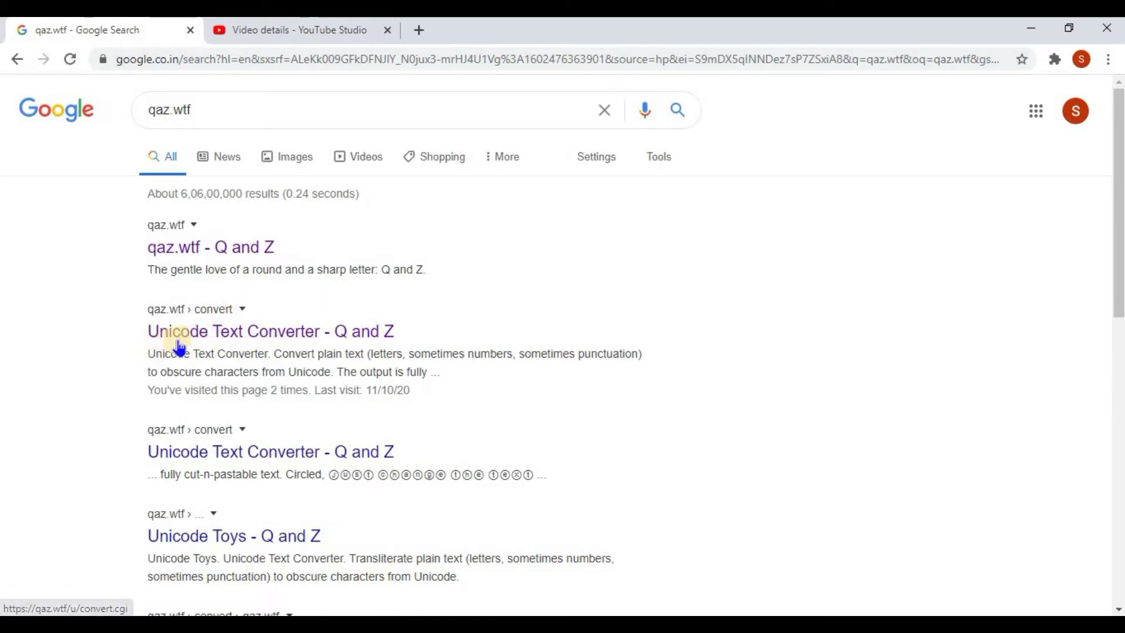
# Open the qaz.wtf Unicode Text Converter page and focus its input box
pyautogui.click(228, 339)
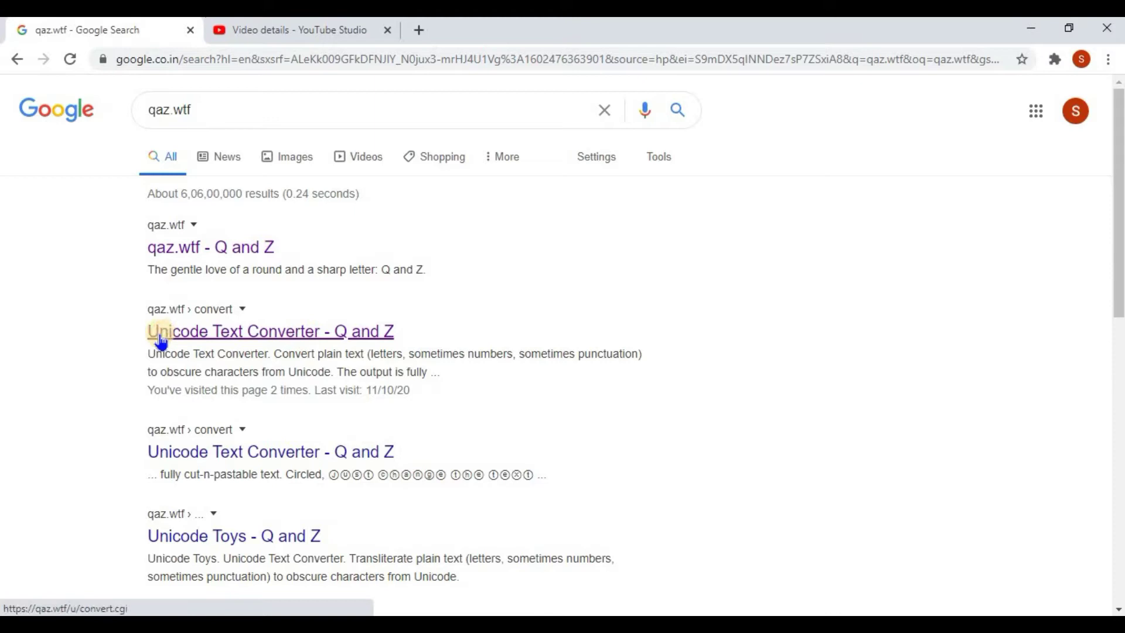
pyautogui.click(304, 339)
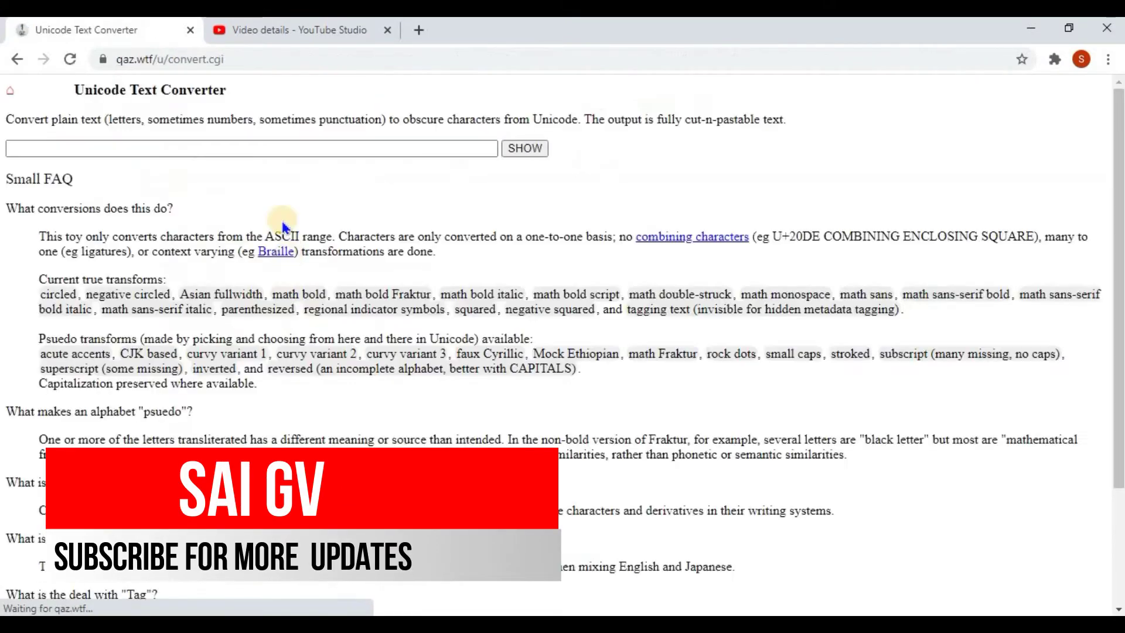
pyautogui.click(169, 147)
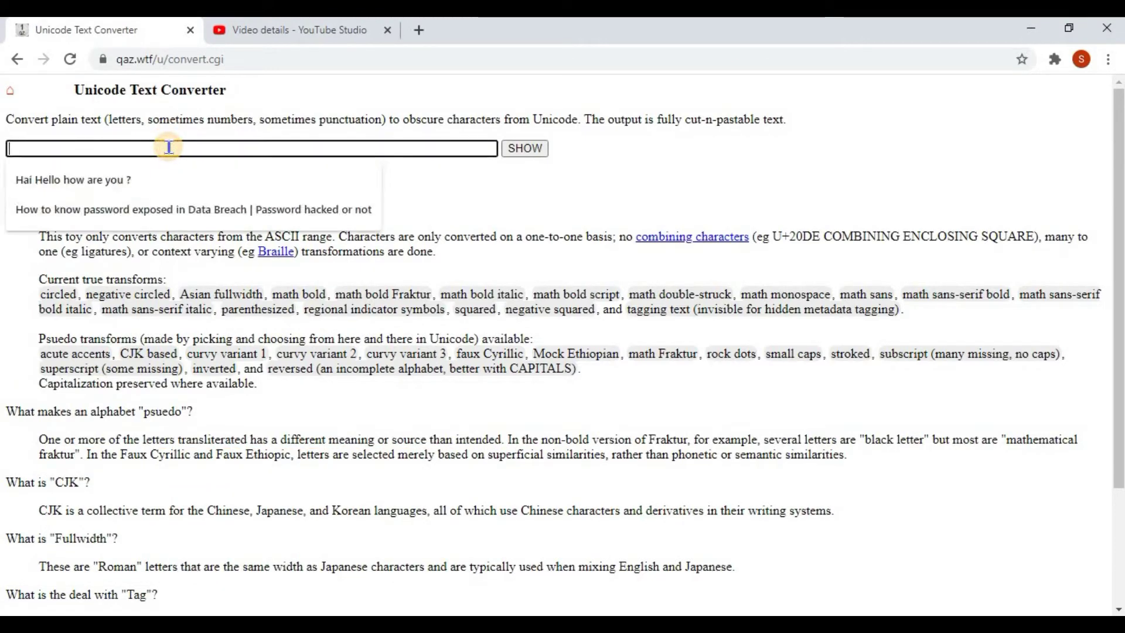
pyautogui.click(508, 204)
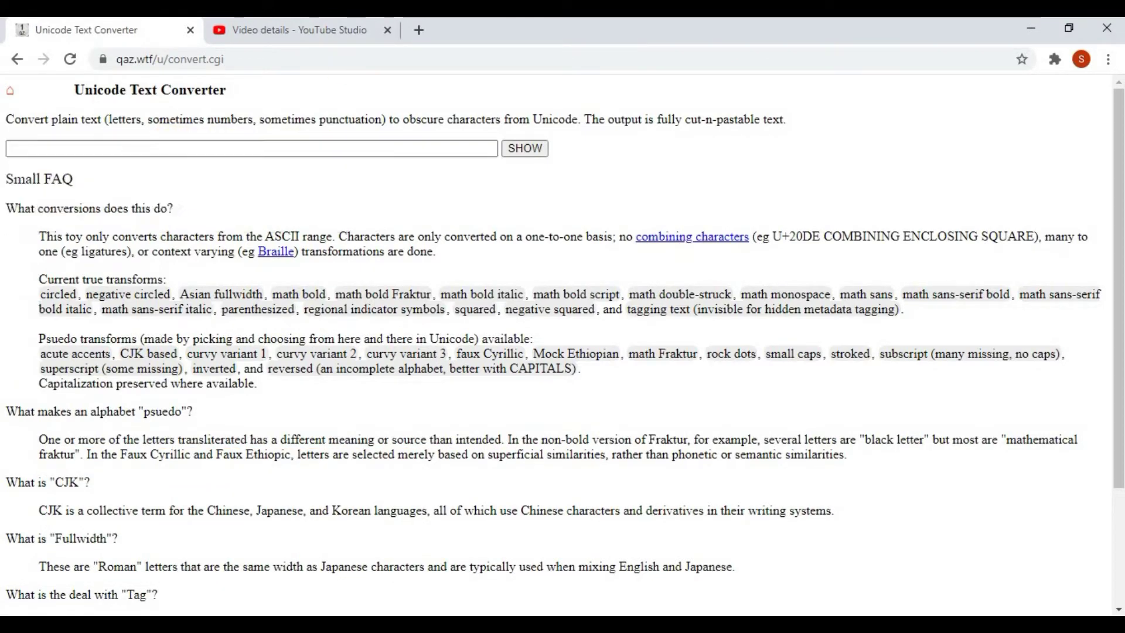
# Copy the video's current title from the YouTube Studio details page
pyautogui.click(287, 31)
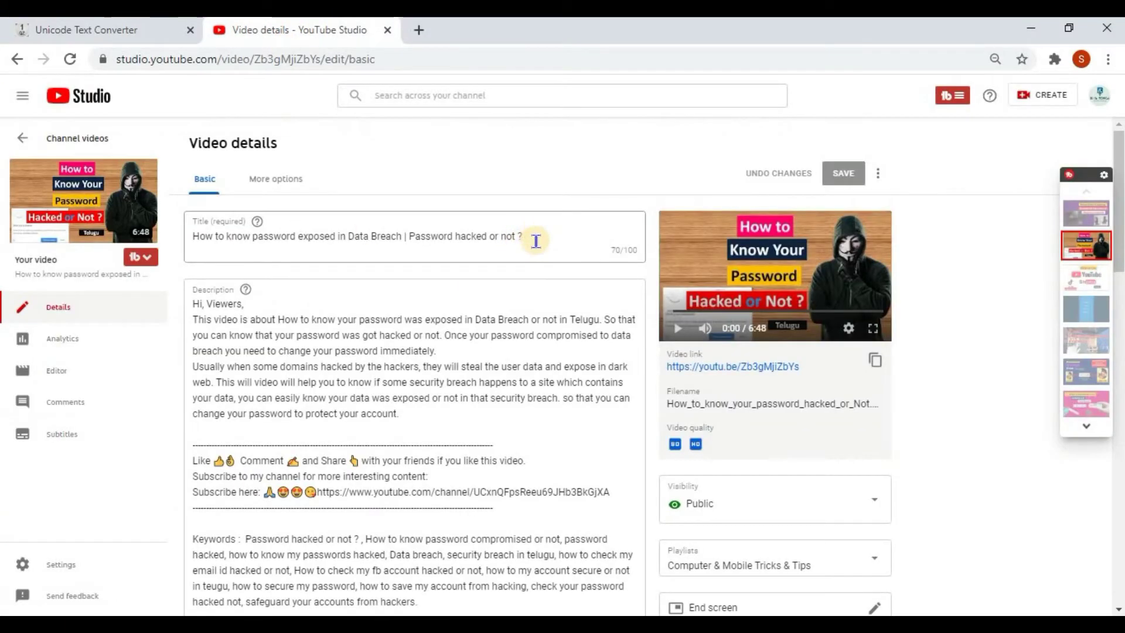
pyautogui.tripleClick(188, 234)
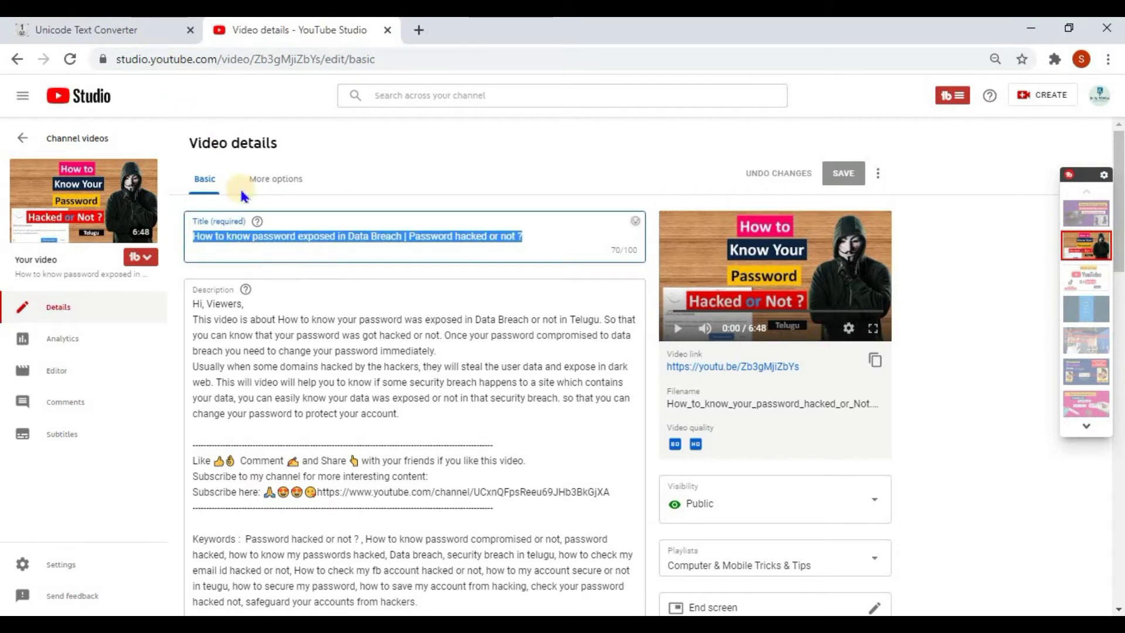
pyautogui.rightClick(238, 234)
pyautogui.click(270, 291)
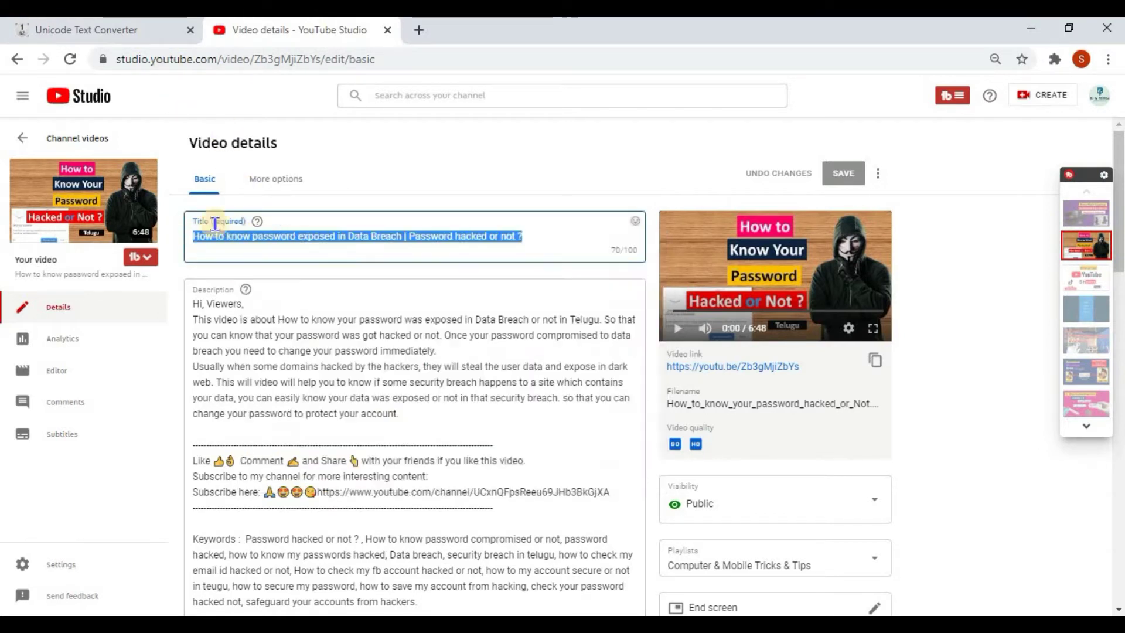
# Paste the copied title into the converter and generate its Unicode styles
pyautogui.click(83, 29)
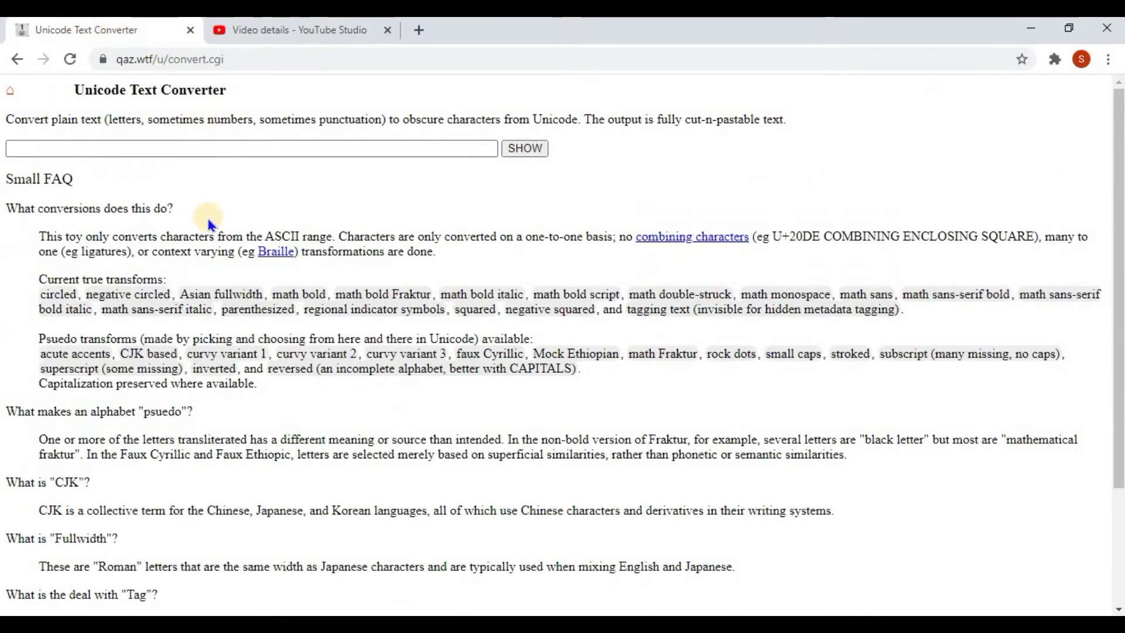
pyautogui.click(151, 147)
pyautogui.rightClick(150, 149)
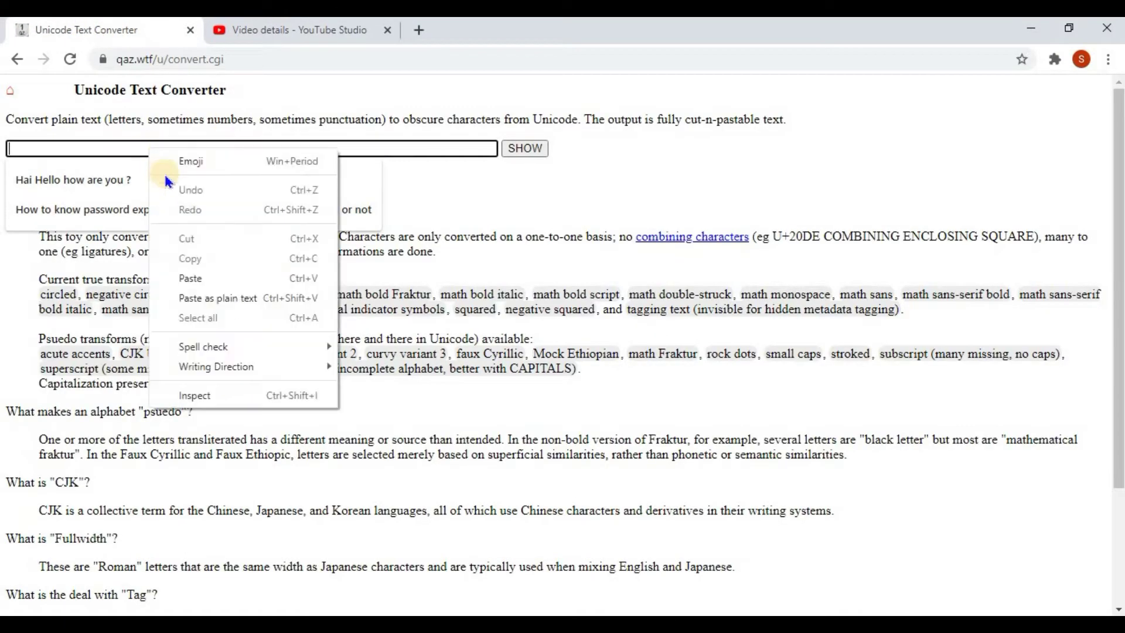
pyautogui.click(186, 279)
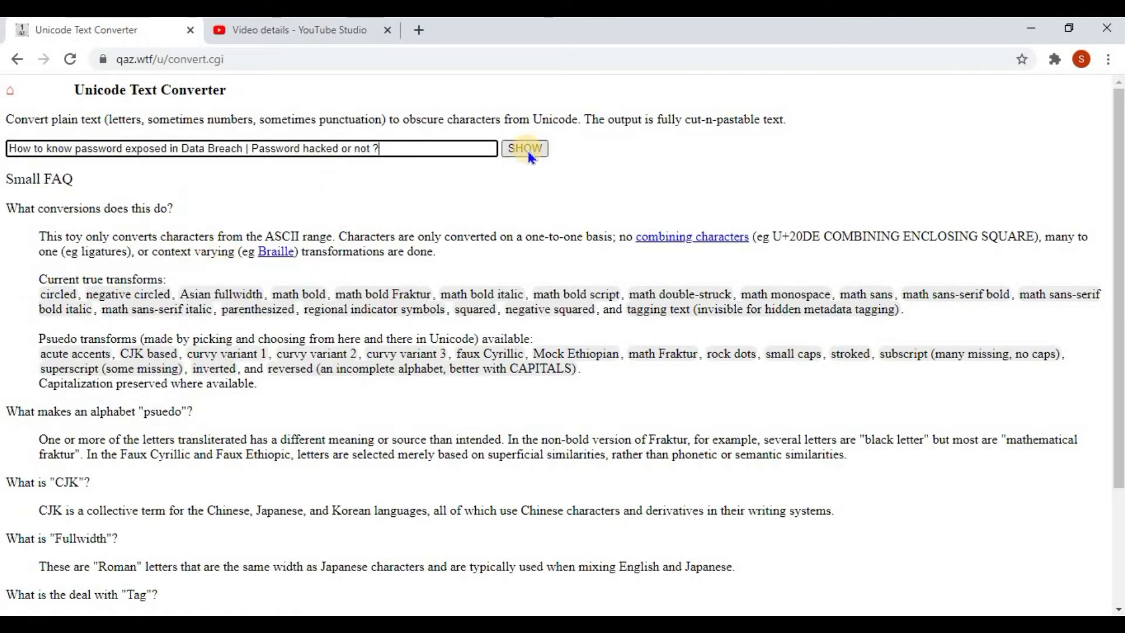
pyautogui.click(533, 150)
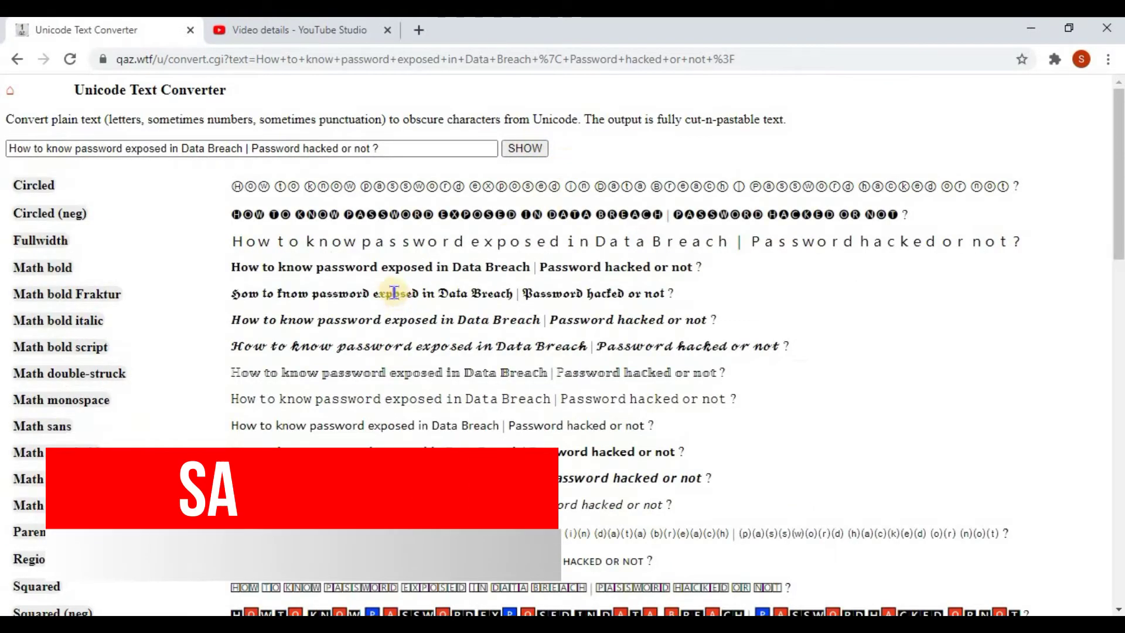
# Browse the converted styles and select the entire Math bold version of the title
pyautogui.scroll(-2, 375, 231)
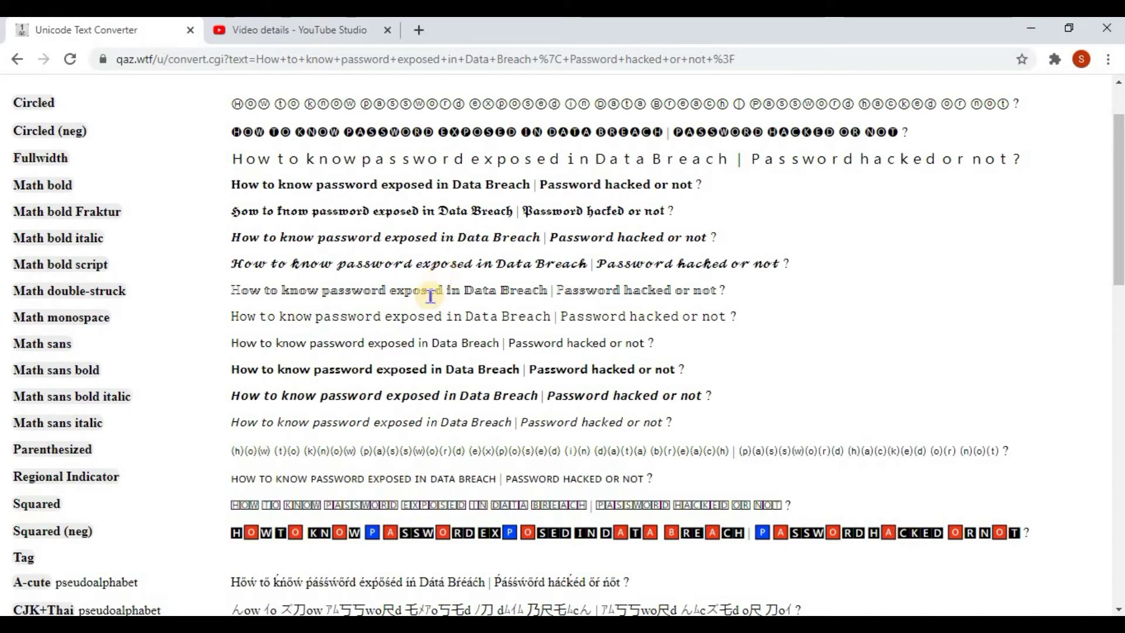
pyautogui.scroll(-5, 502, 294)
pyautogui.scroll(-5, 542, 350)
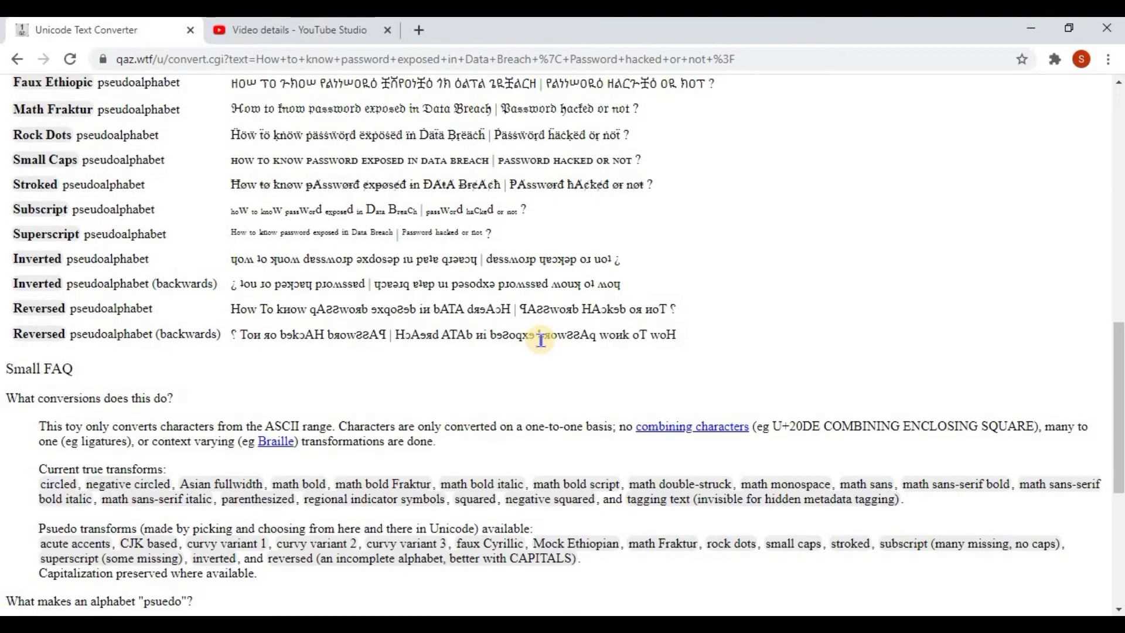
pyautogui.scroll(10, 469, 302)
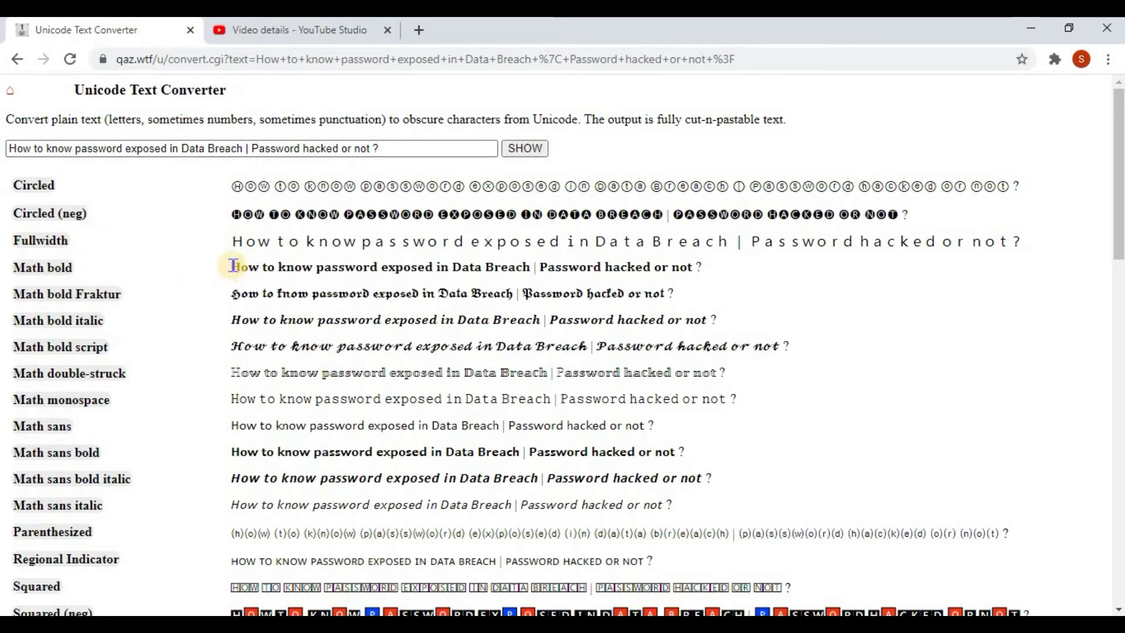
pyautogui.moveTo(277, 268); pyautogui.dragTo(704, 268)
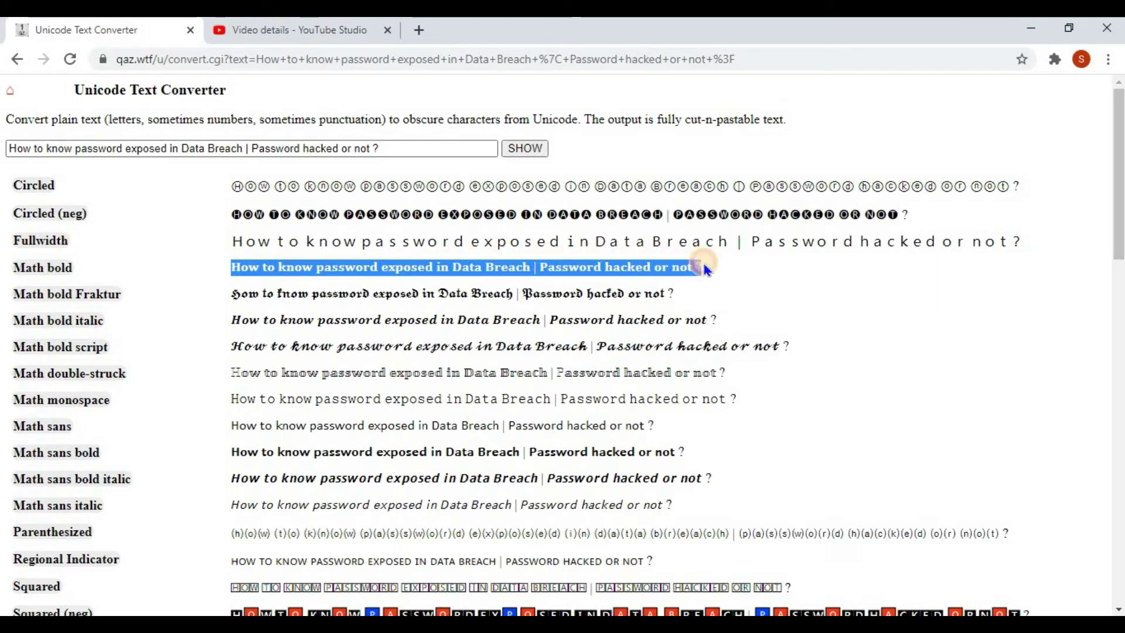
# Copy the Math bold title and paste it over the old title in YouTube Studio
pyautogui.rightClick(640, 276)
pyautogui.click(662, 284)
pyautogui.click(290, 30)
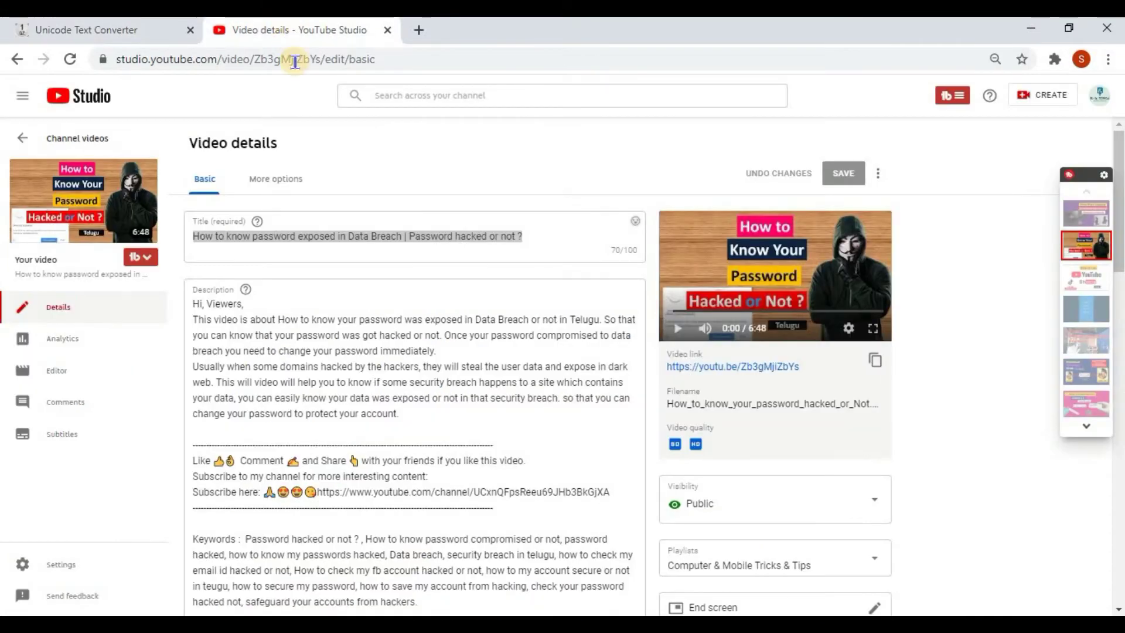
pyautogui.tripleClick(538, 234)
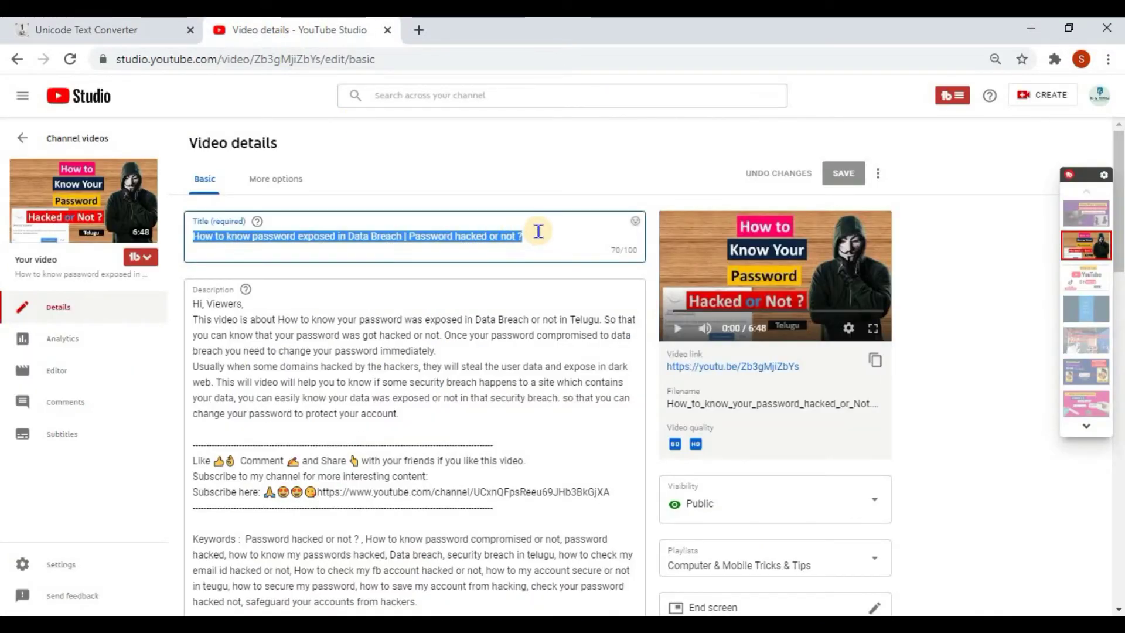
pyautogui.hotkey('ctrl', 'v')
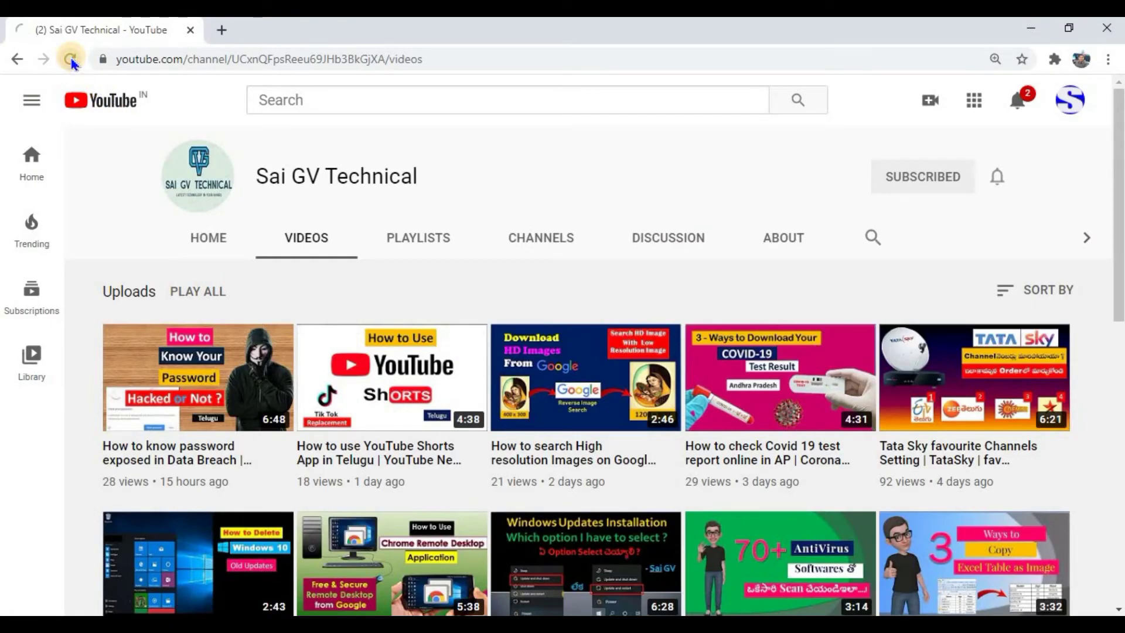
# Search YouTube for 'how to check password hacked or not'
pyautogui.click(307, 100)
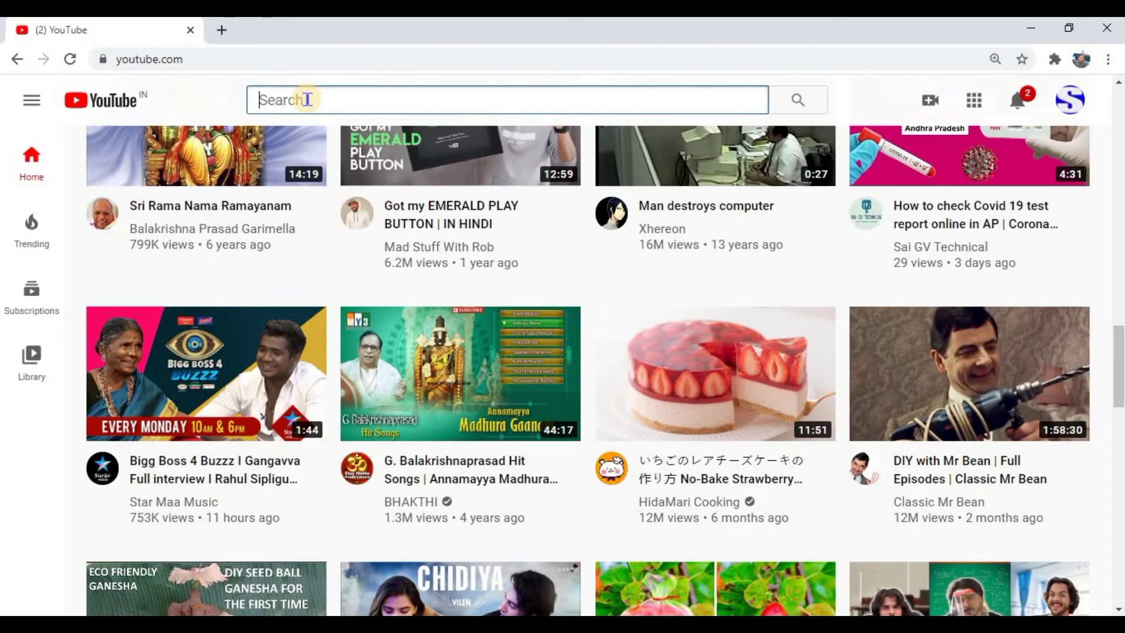
pyautogui.write('ho')
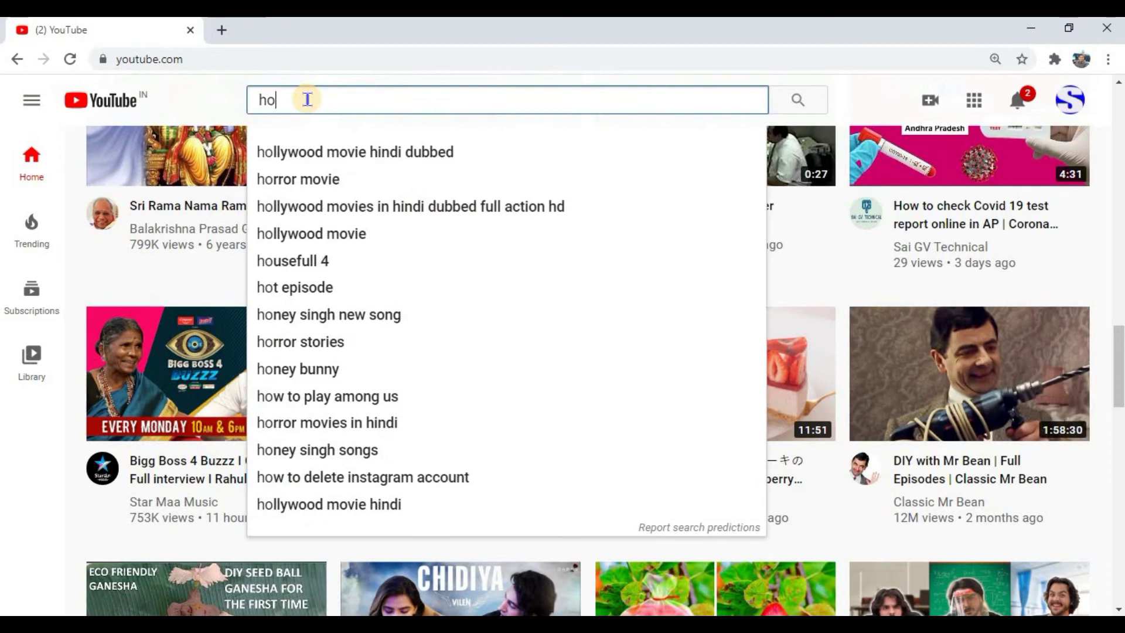
pyautogui.write('w to check')
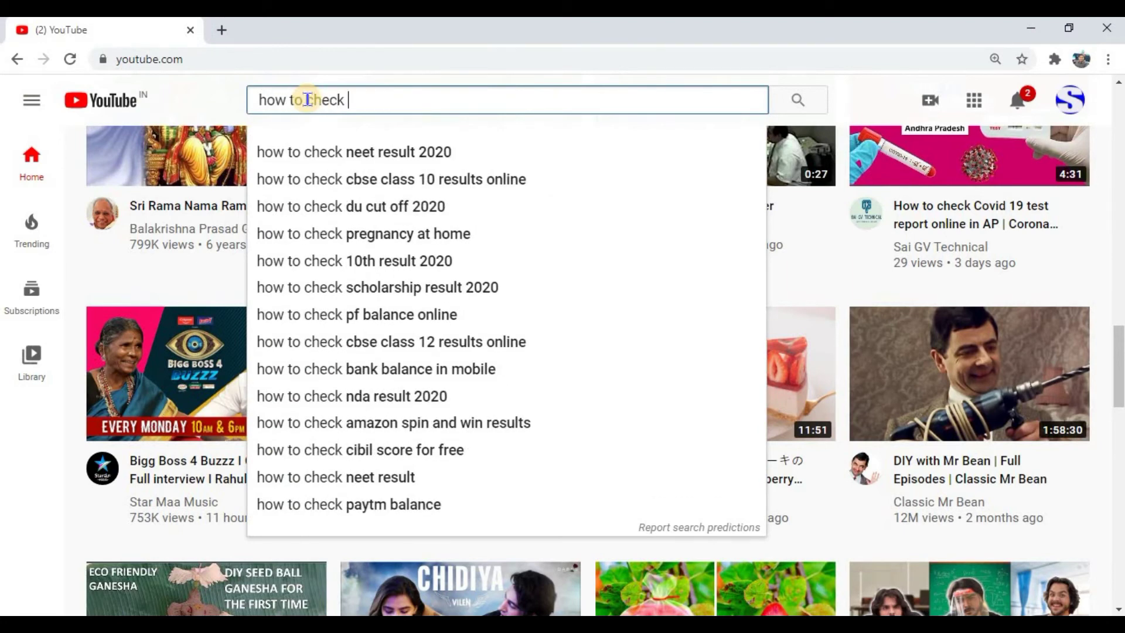
pyautogui.write(' pass')
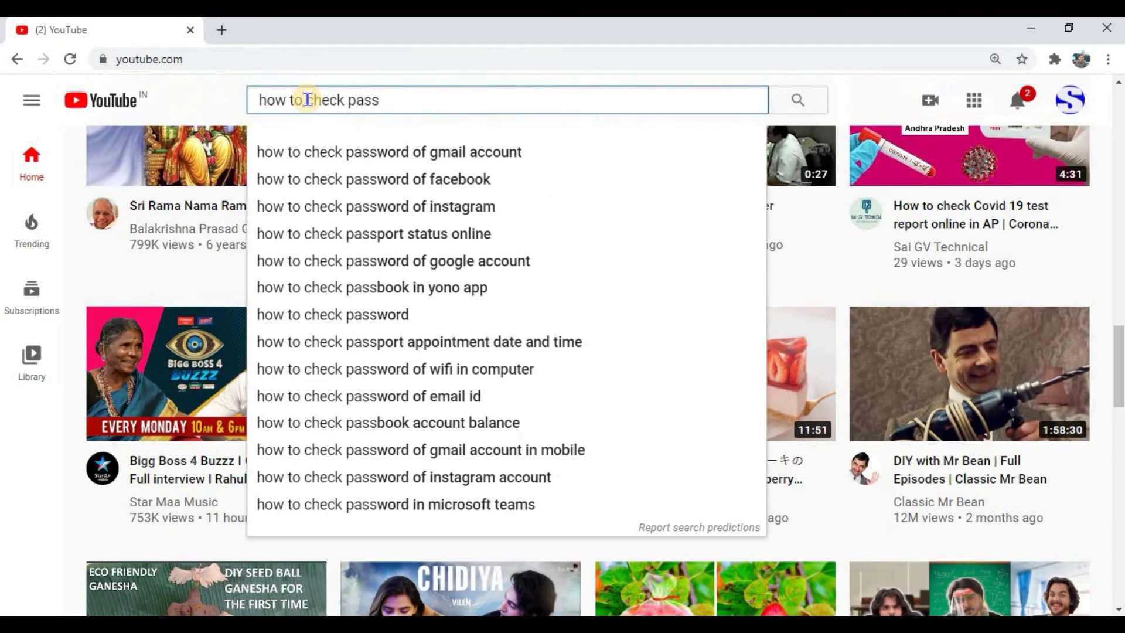
pyautogui.write('word hacke')
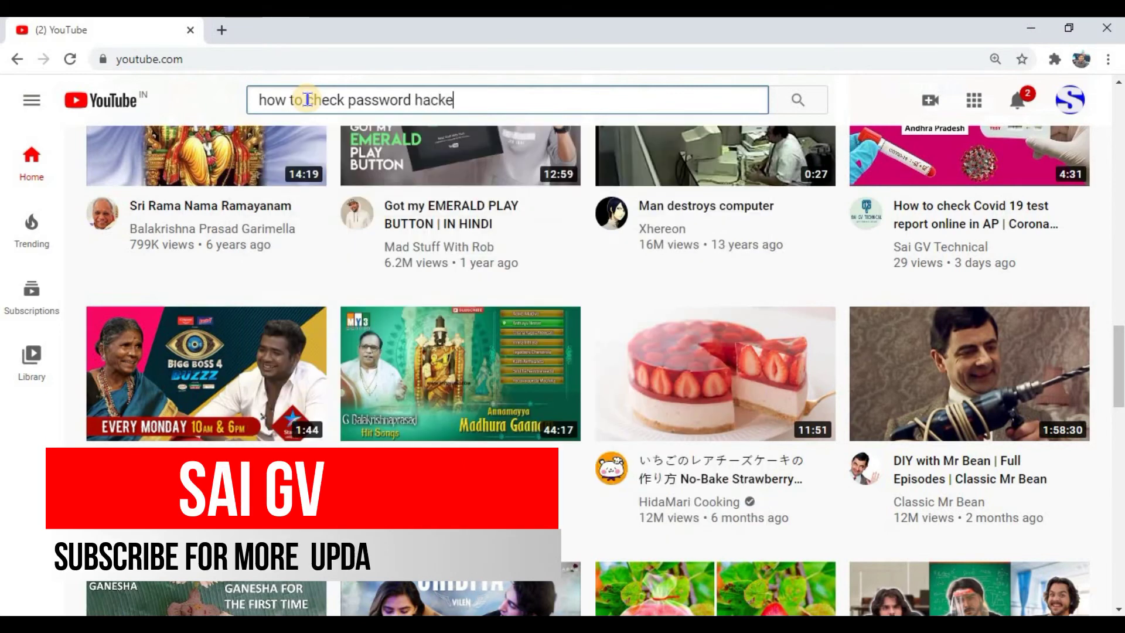
pyautogui.write('d or not')
pyautogui.press('Return')
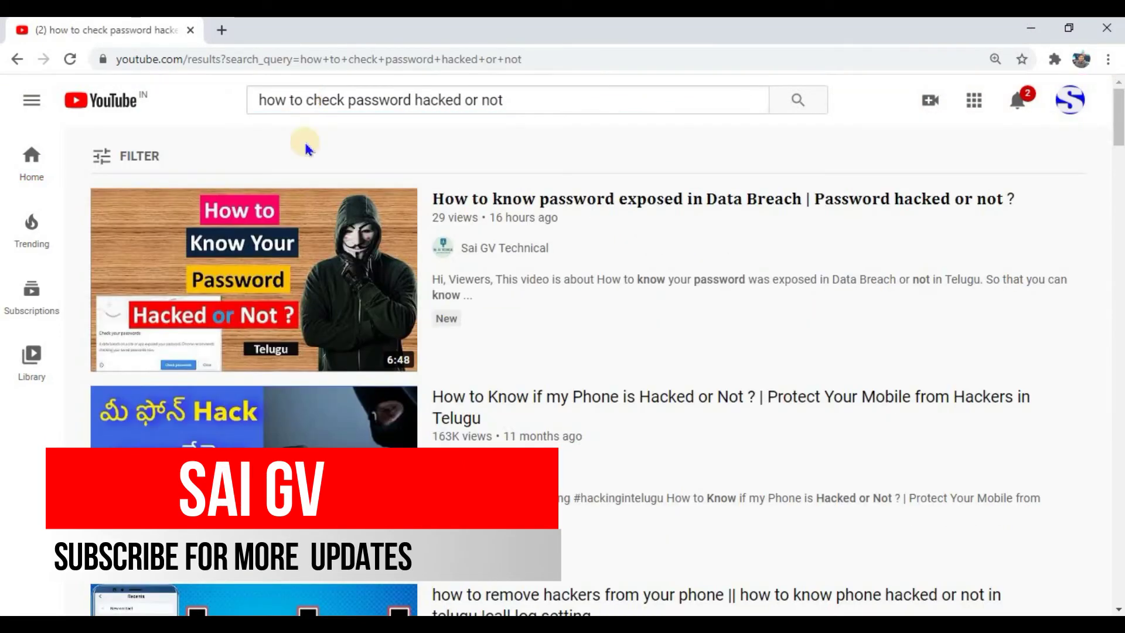
pyautogui.moveTo(683, 221)
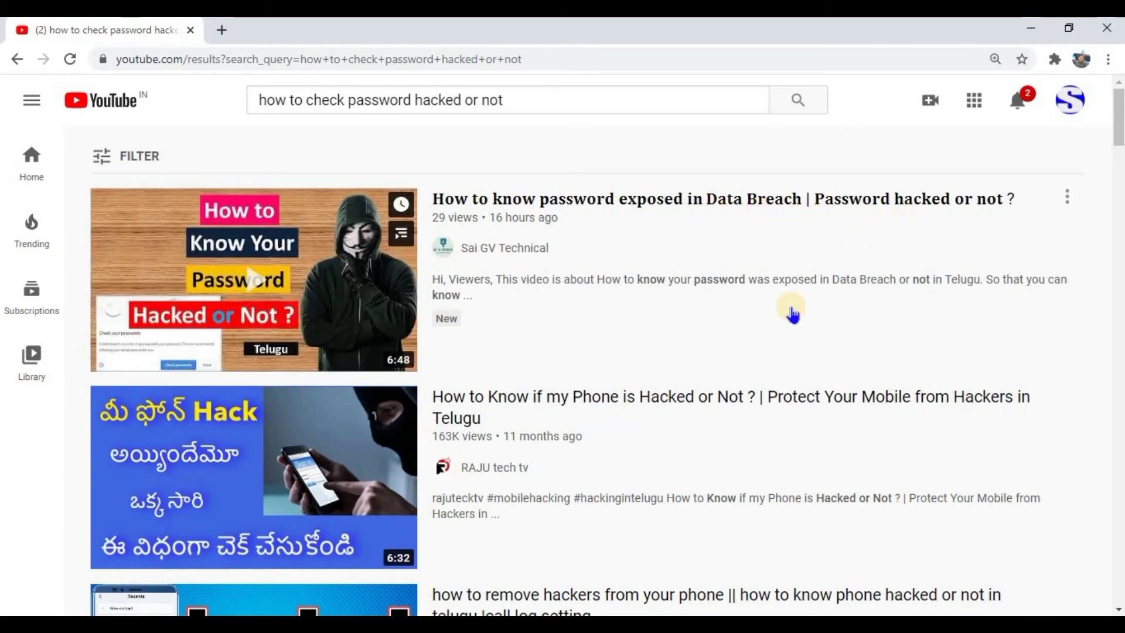
pyautogui.scroll(-1, 744, 445)
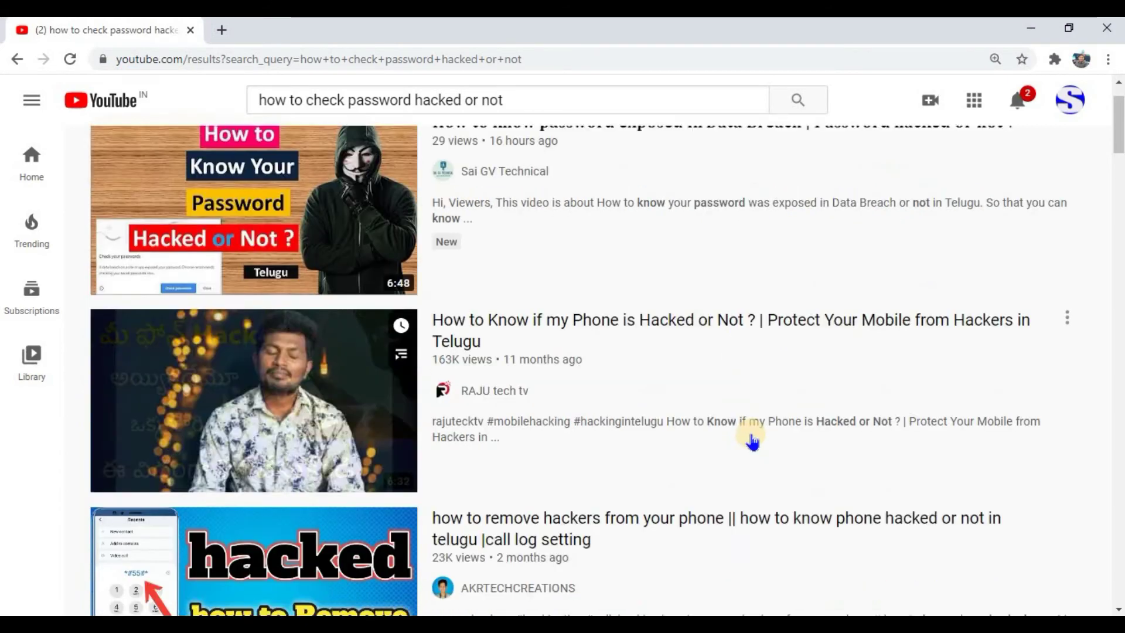
pyautogui.scroll(-6, 753, 442)
pyautogui.scroll(7, 748, 422)
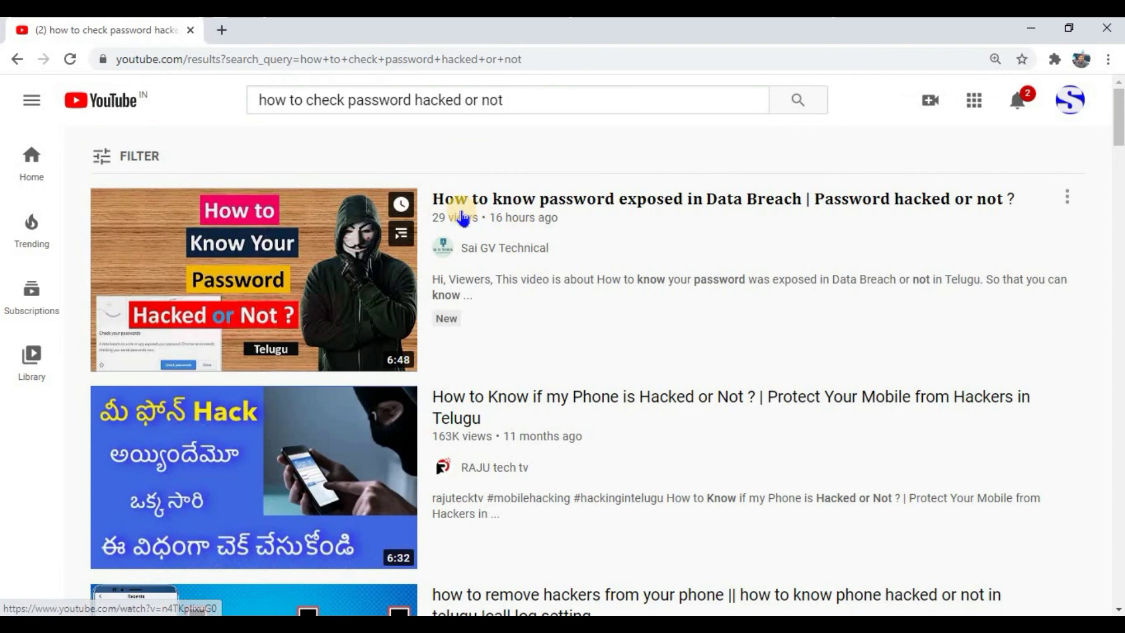